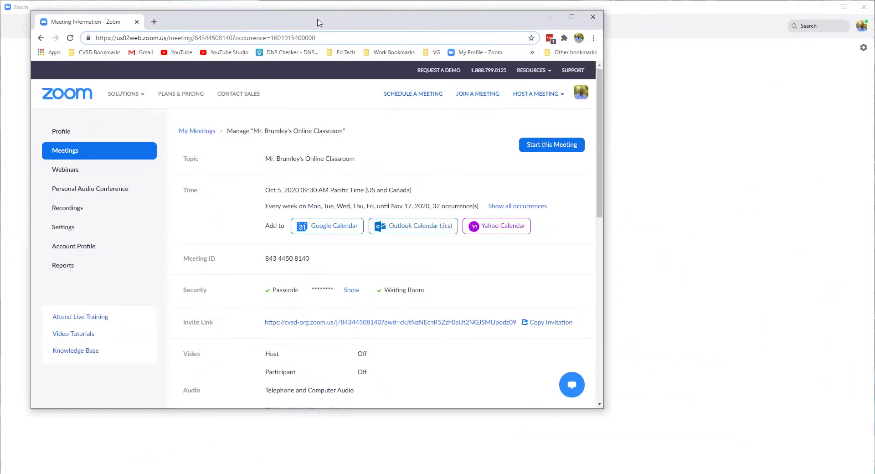
Open tomorrow's Online Classroom occurrence from the list of upcoming meetings
left_click_drag(371, 20, 322, 19)
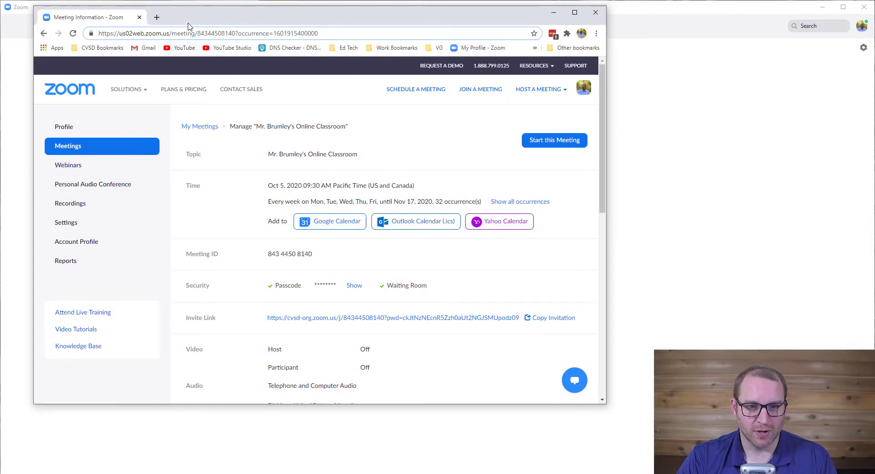
left_click_drag(194, 20, 291, 25)
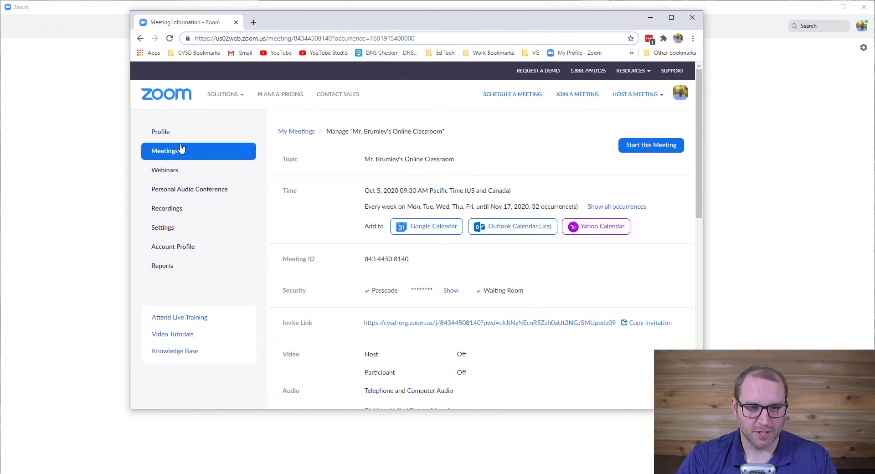
left_click(168, 153)
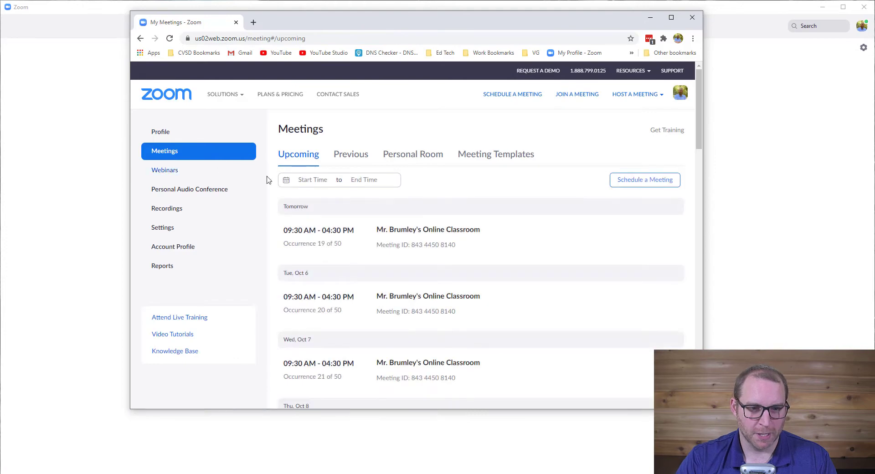
left_click(426, 234)
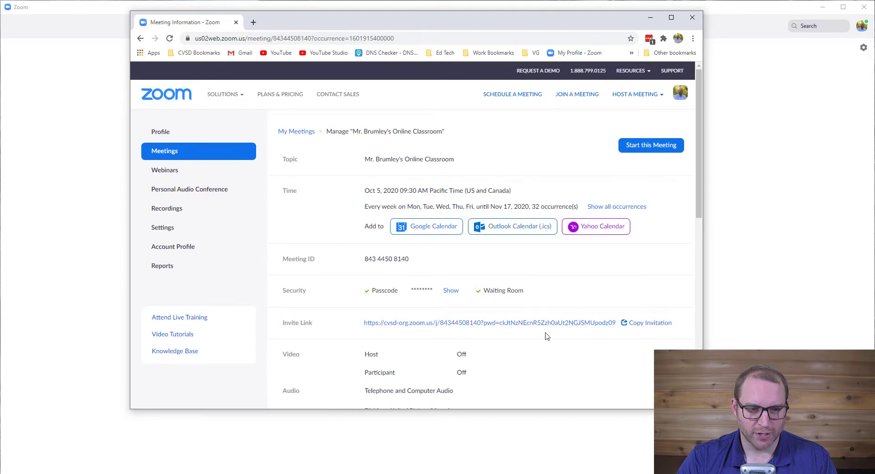
Start adding a new poll to this meeting and make the browser window taller to fit the poll form
scroll(338, 196, "down", 8)
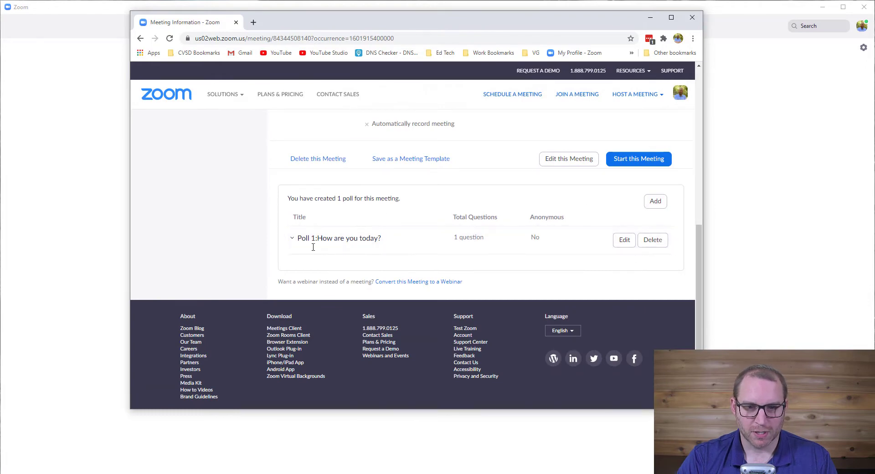
left_click(655, 203)
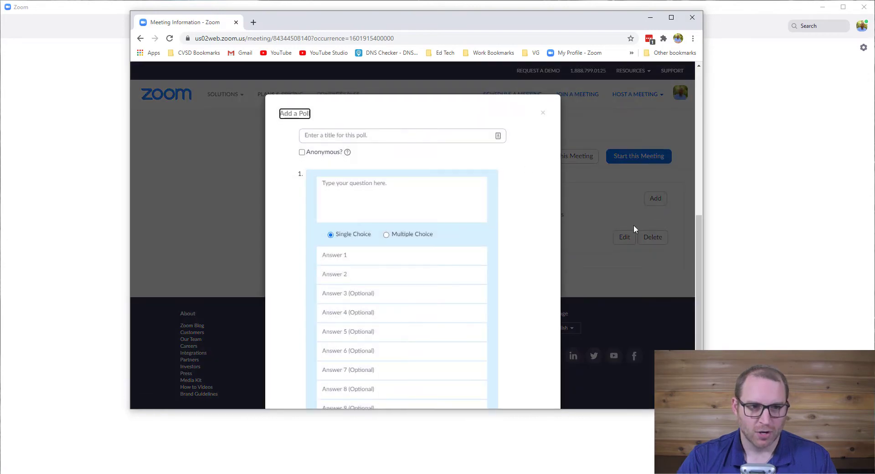
left_click_drag(603, 409, 604, 465)
scroll(627, 214, "down", 2)
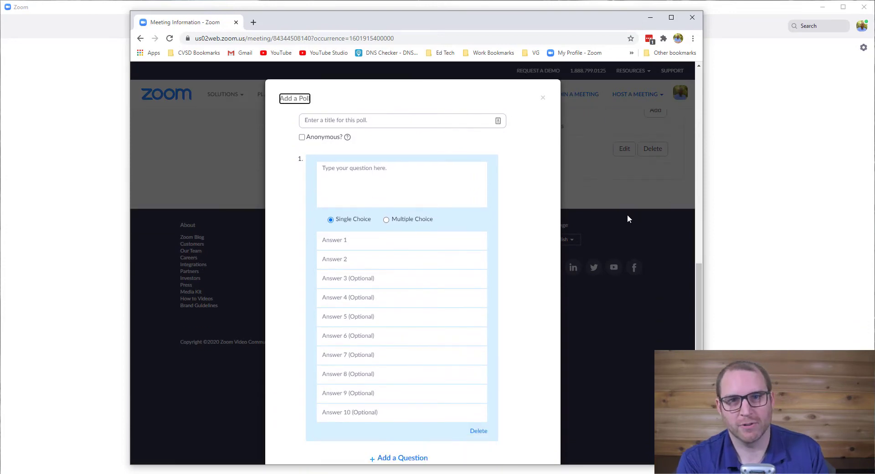
scroll(627, 214, "up", 1)
Title the new poll "How was your weekend?"
left_click(347, 121)
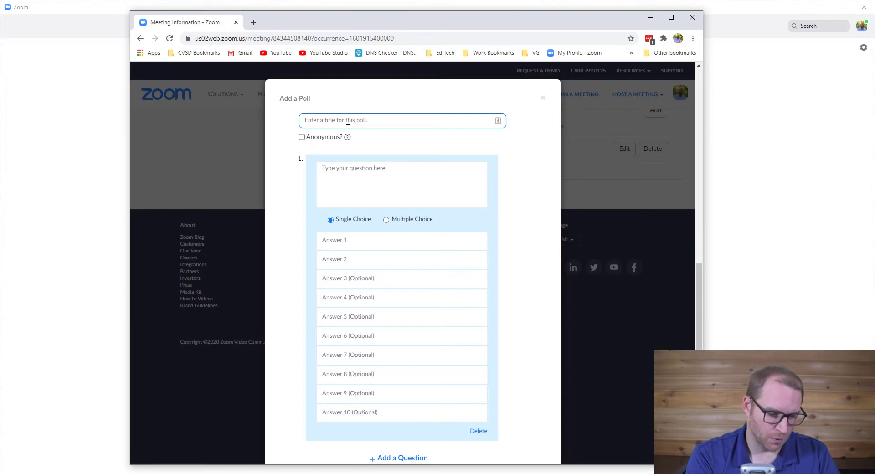
type("HOw")
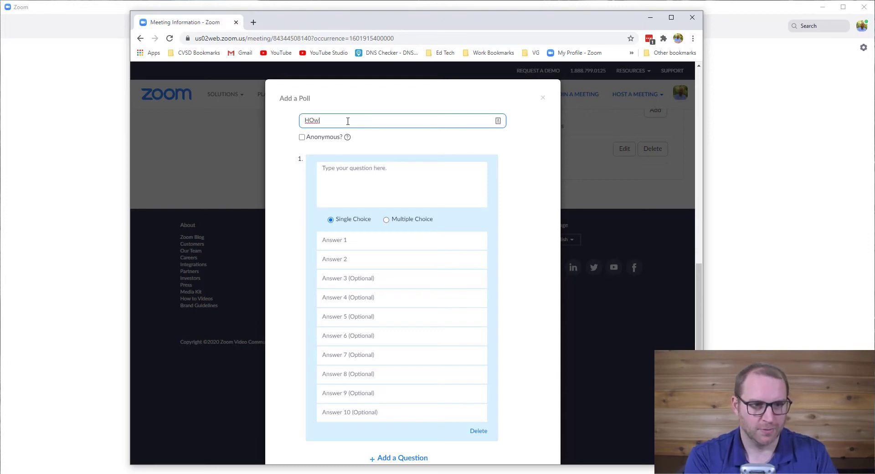
key("BackSpace")
key("BackSpace")
type("o")
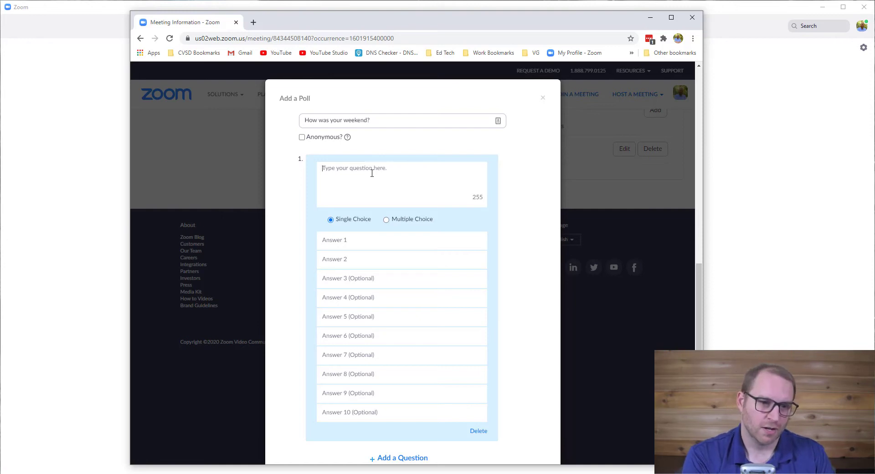
Enter "How was your weekend?" as the first poll question and set it to Single Choice
type("HOw ")
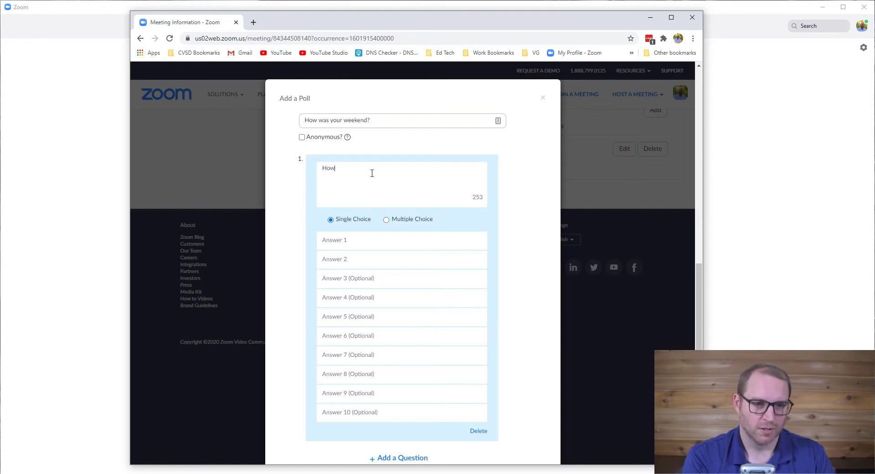
type(" was your weekend?")
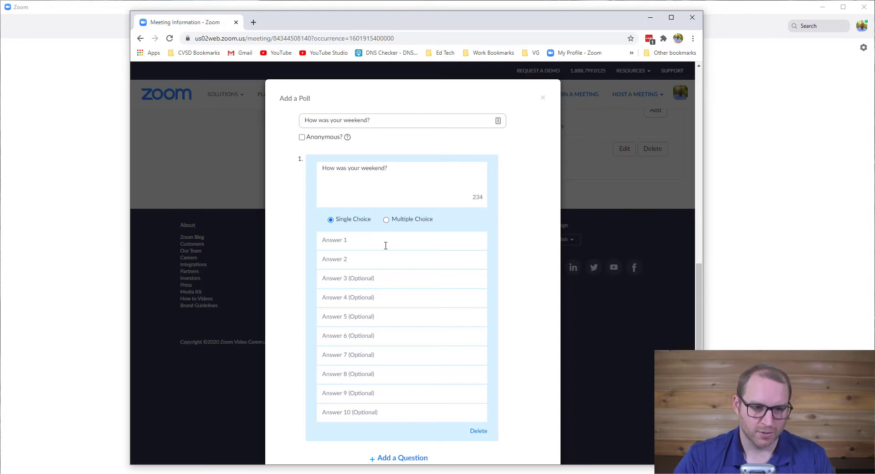
left_click(385, 245)
left_click(386, 220)
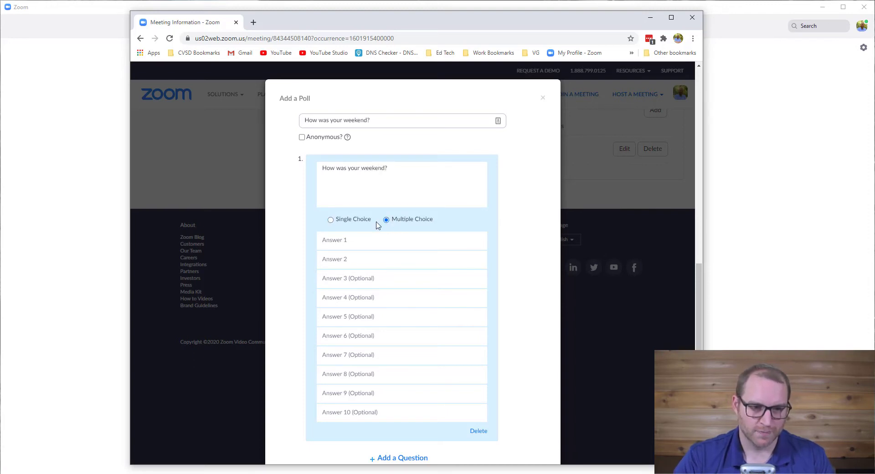
left_click(331, 220)
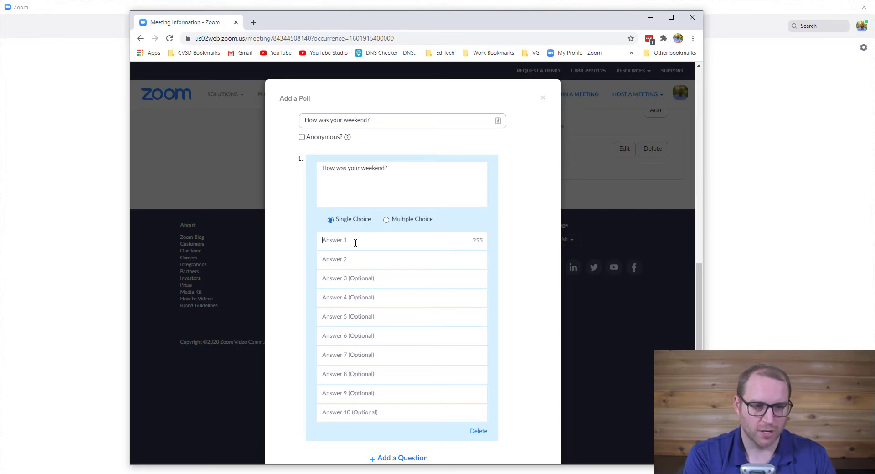
Give the first question the answers "Great", "Good", "Fine" and "I wish it was still Saturday"
type("Great")
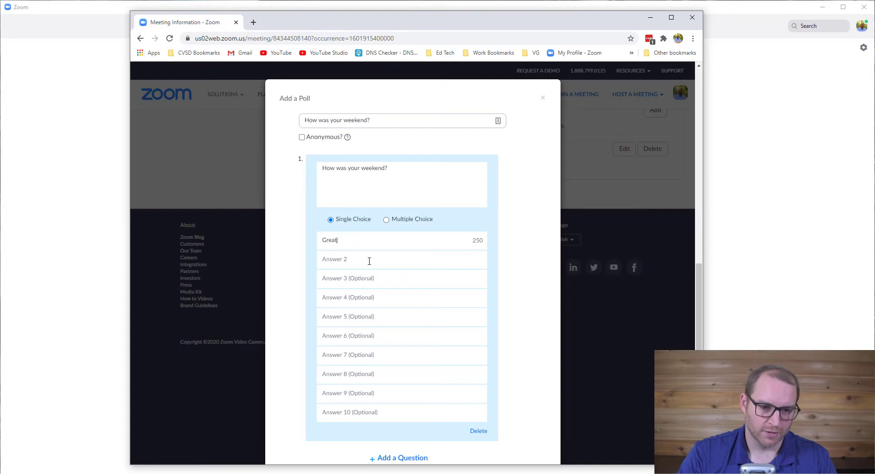
left_click(369, 260)
type("Good")
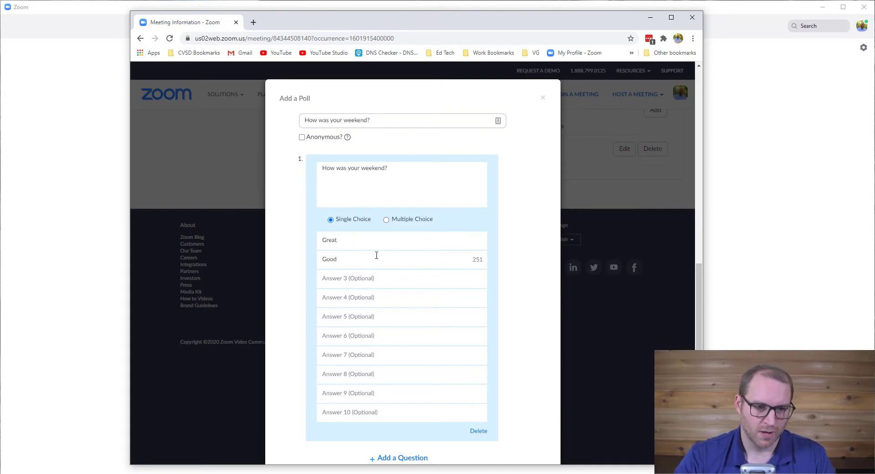
left_click(396, 278)
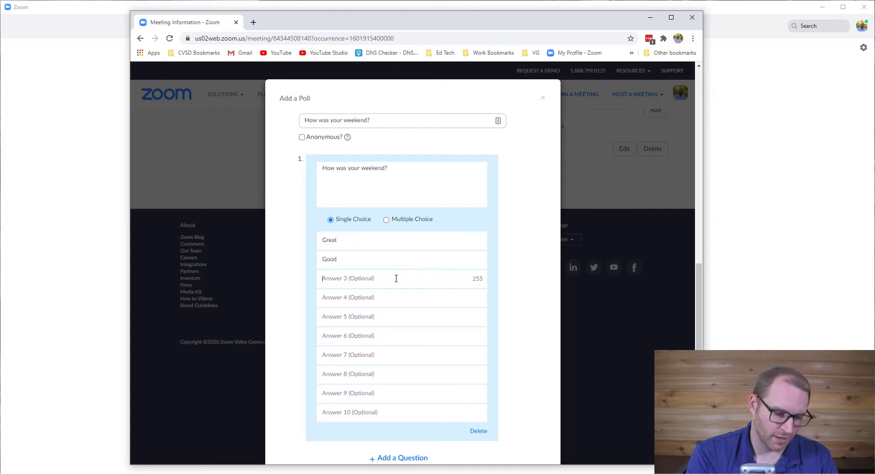
type("Fine")
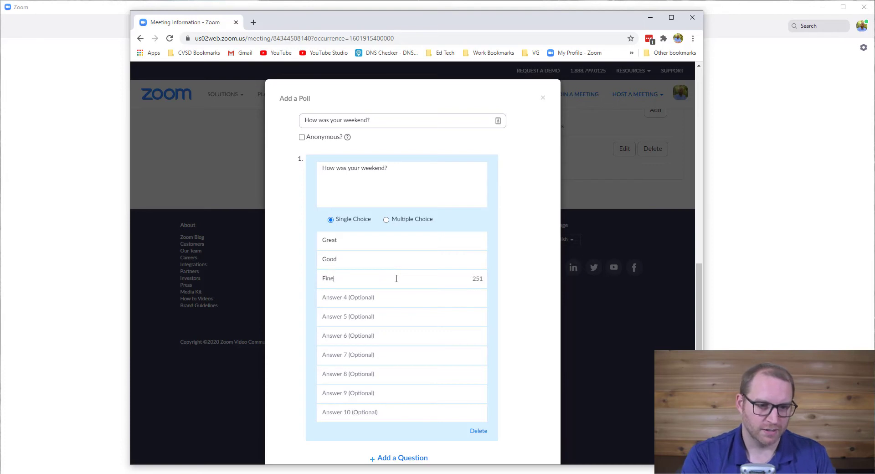
left_click(386, 297)
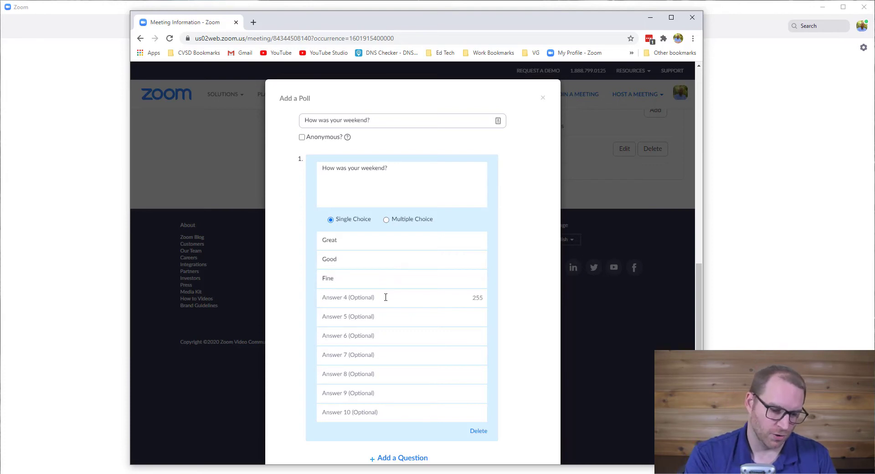
type("I wish it was still Saturday")
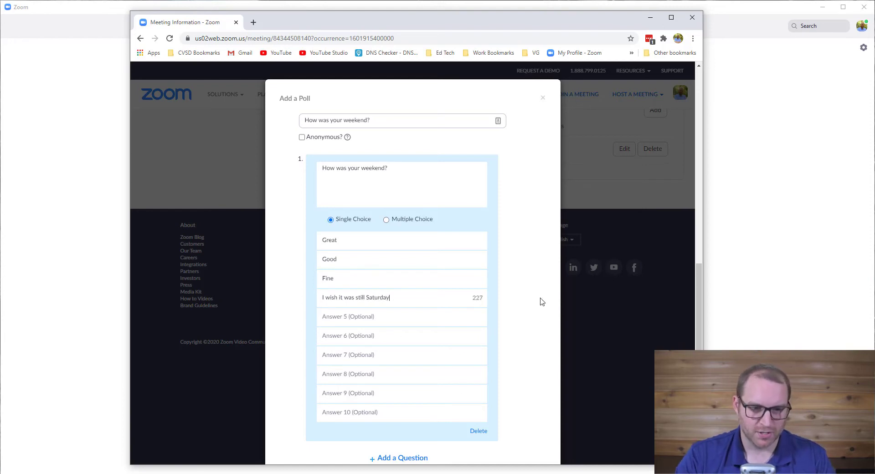
Add a second question, "Did you go outside?", with the answers "Yes" and "No"
scroll(523, 221, "down", 2)
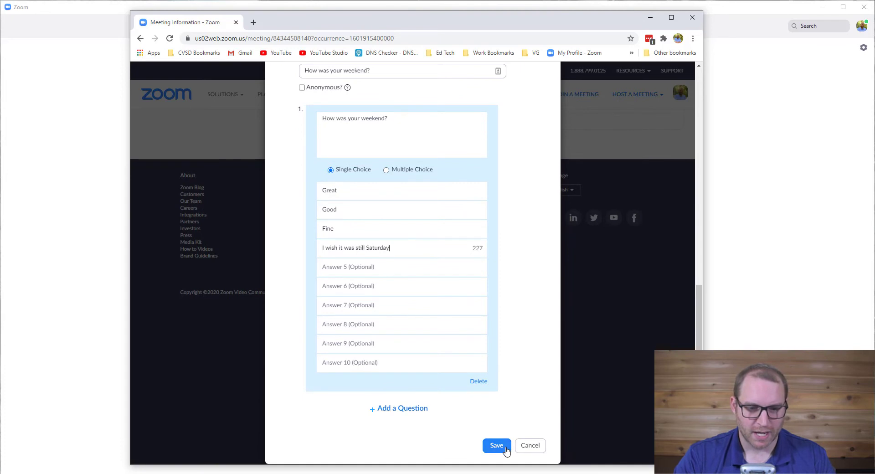
left_click(413, 410)
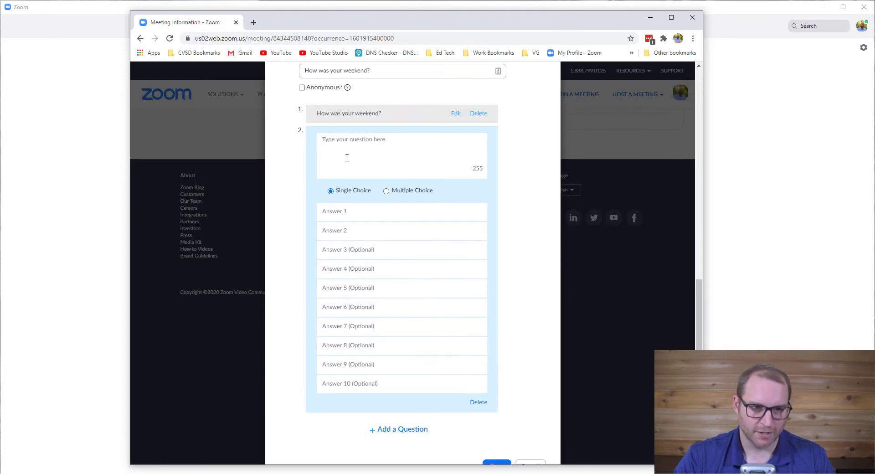
type("D")
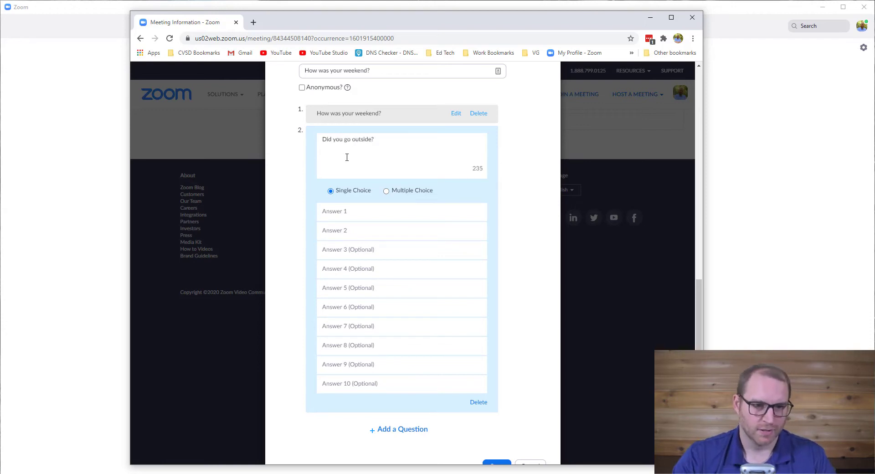
left_click(349, 210)
type("Yes")
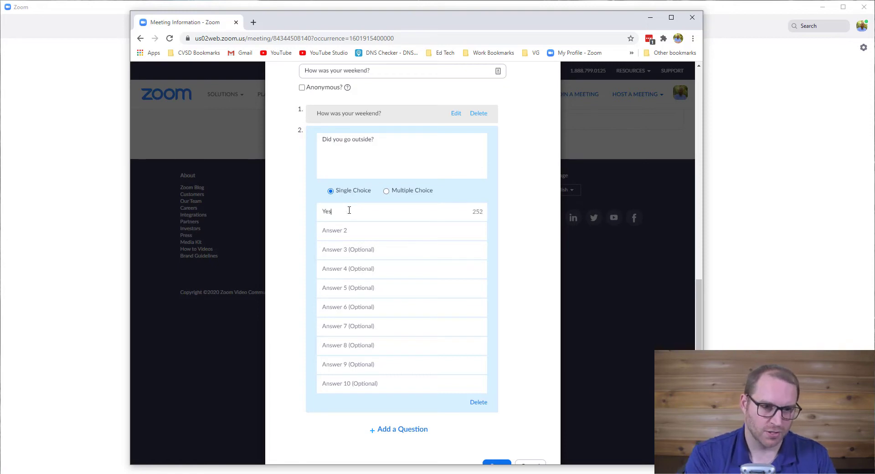
left_click(344, 231)
type("No")
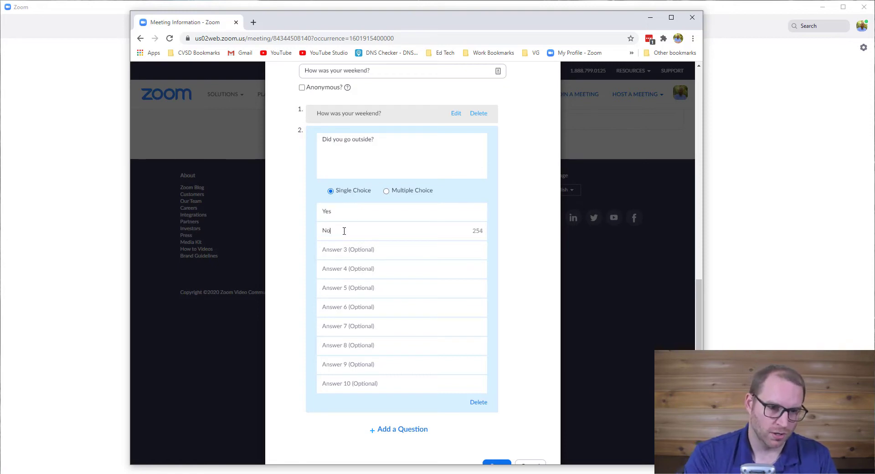
Add a third question, "What movie did you see?", and set it to Multiple Choice
left_click(390, 429)
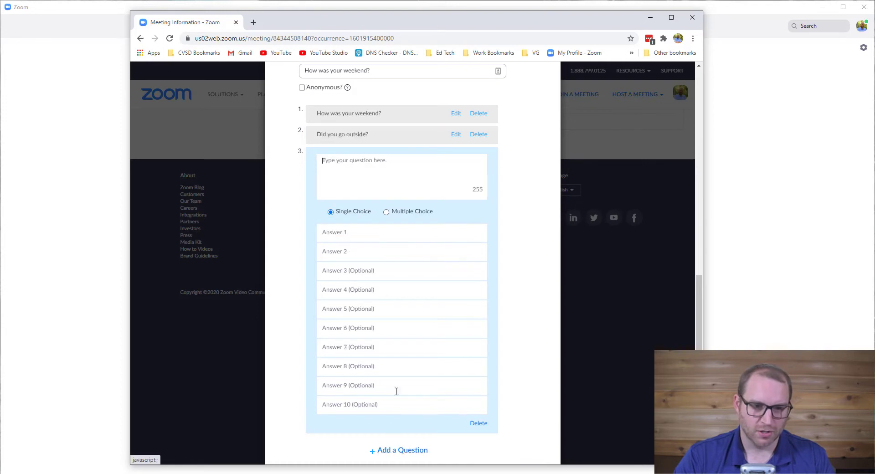
left_click(387, 212)
left_click(355, 166)
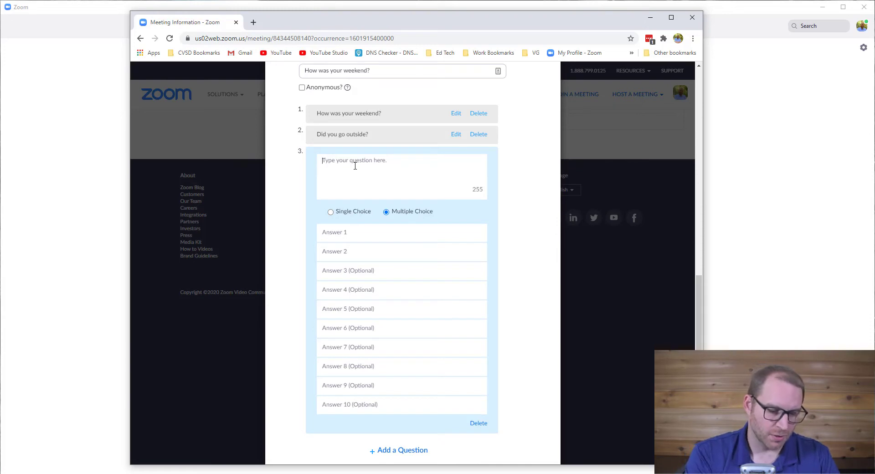
type("W")
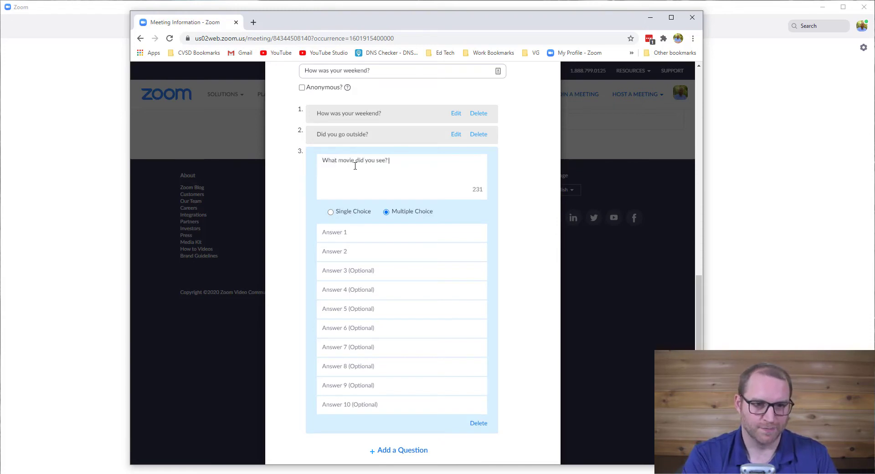
Give the third question the answers "No movies", "Marvel Movies" and "Lego Movies", and save the poll
left_click(362, 236)
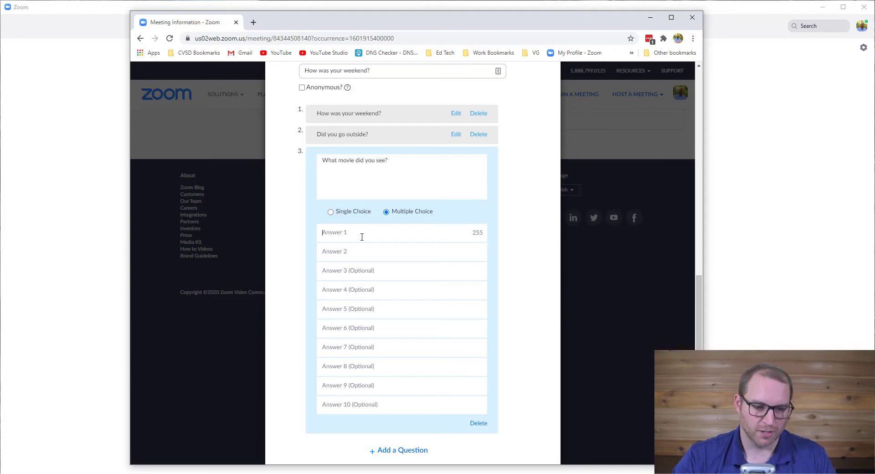
type("No movies")
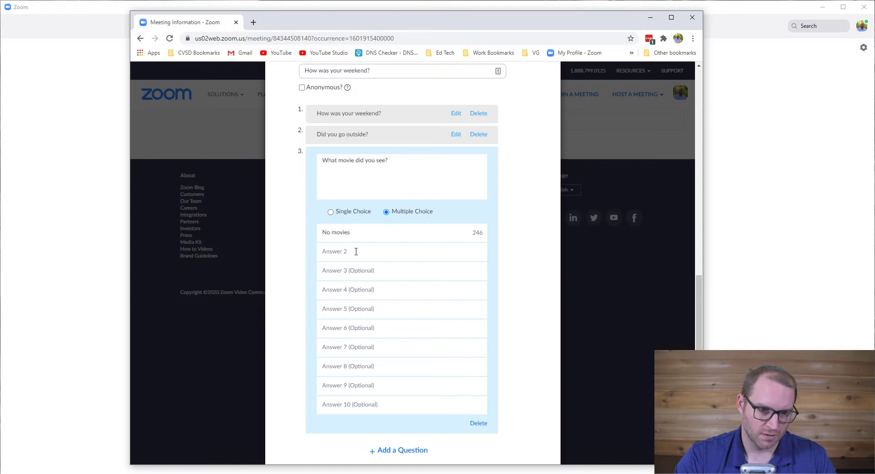
left_click(356, 248)
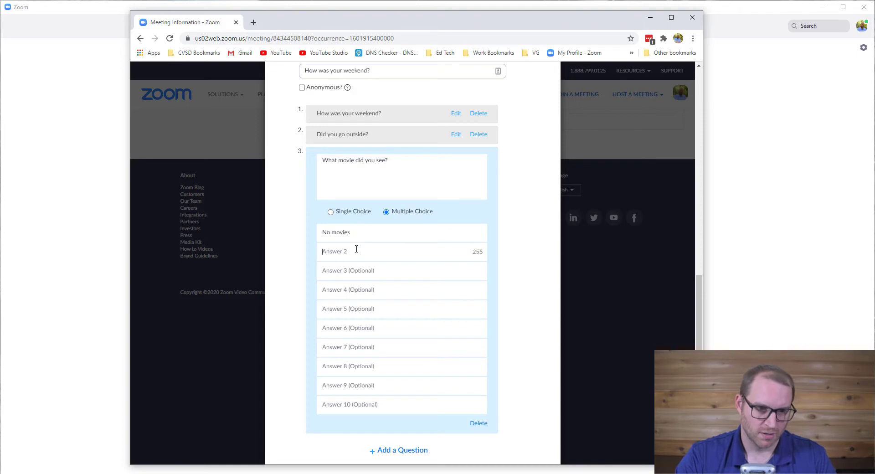
type("Marvel Movies")
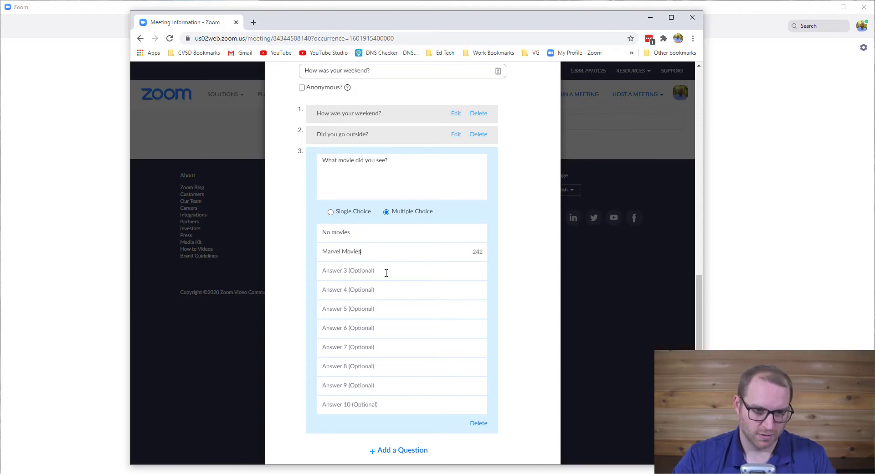
left_click(386, 273)
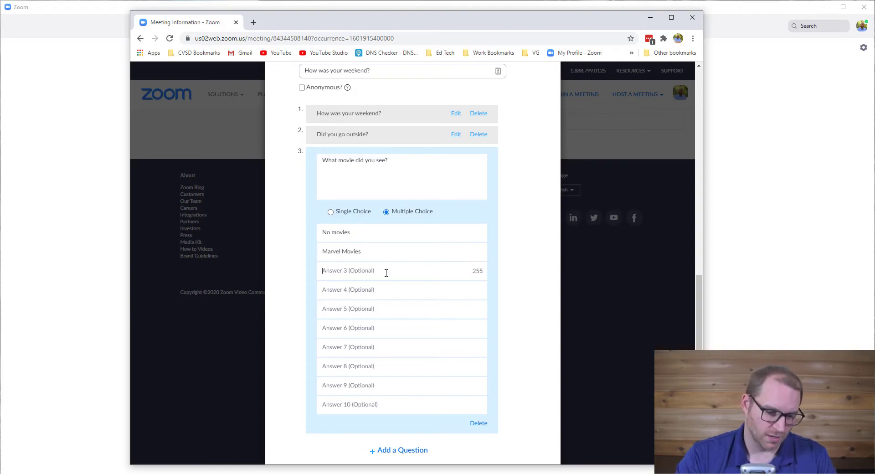
type("Lego Movies")
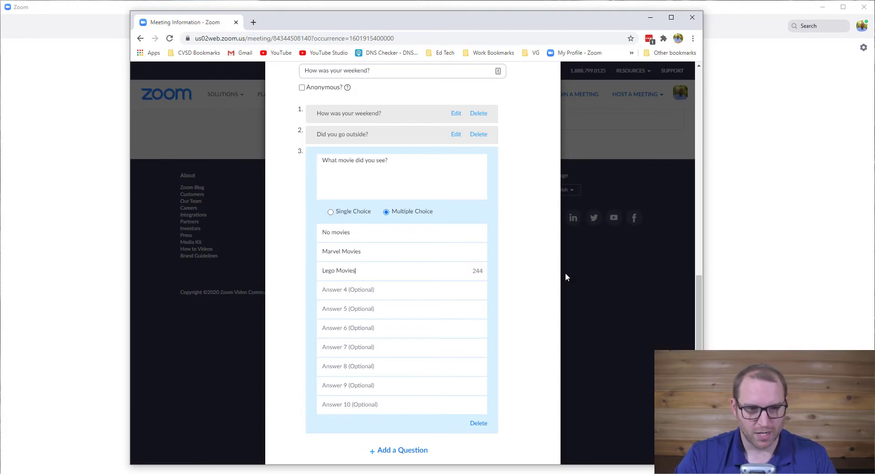
scroll(609, 252, "down", 1)
left_click(492, 450)
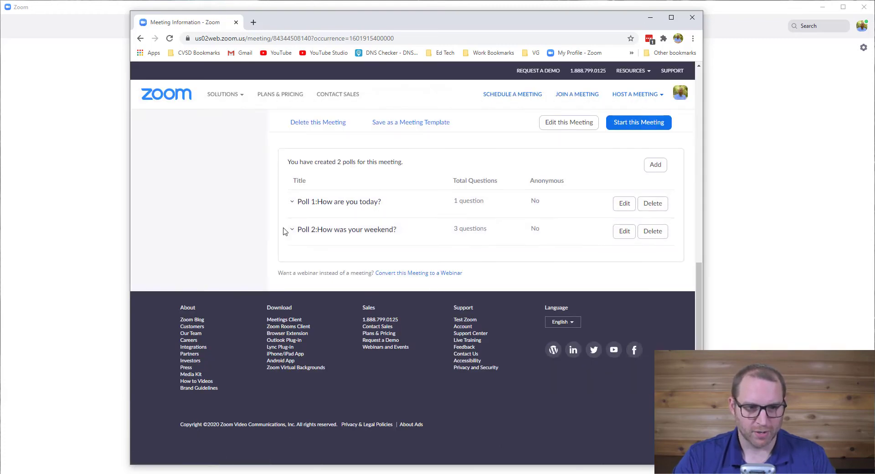
Open the "How was your weekend?" poll for editing, review its questions and answers, and save it
left_click(617, 234)
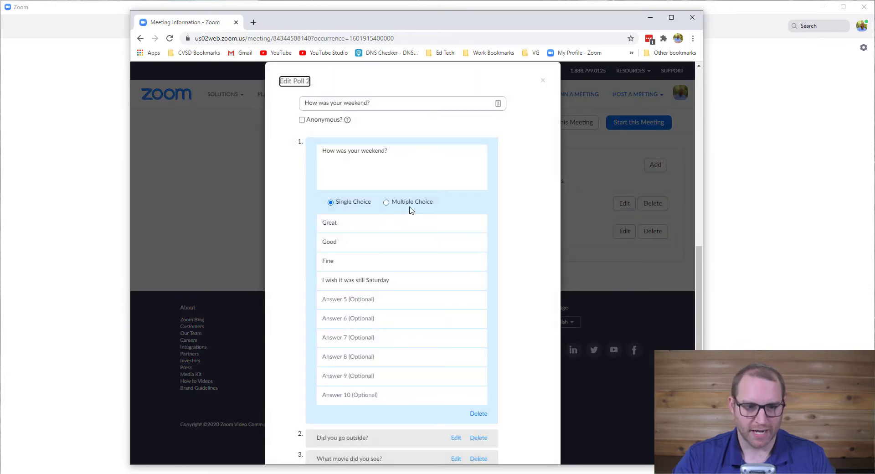
scroll(422, 248, "down", 3)
scroll(357, 179, "up", 5)
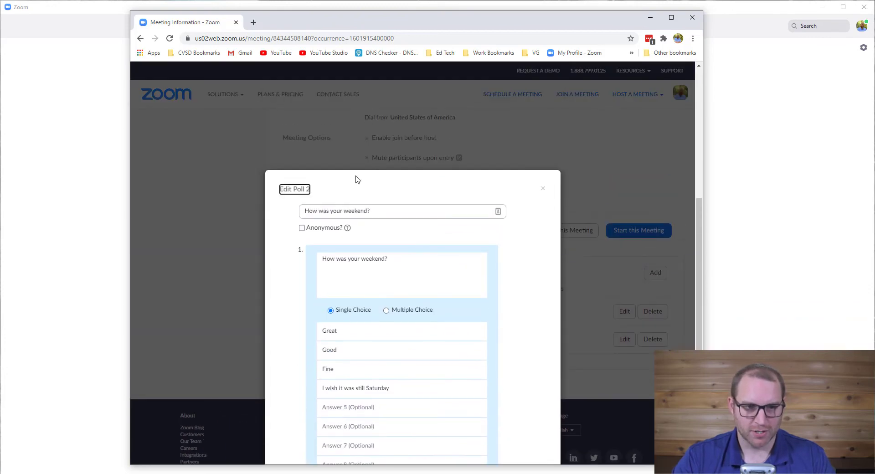
scroll(365, 199, "down", 1)
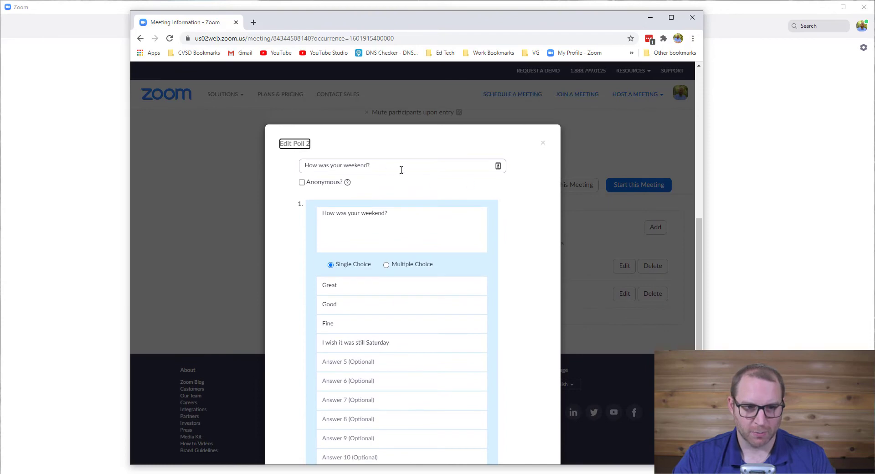
scroll(570, 219, "down", 3)
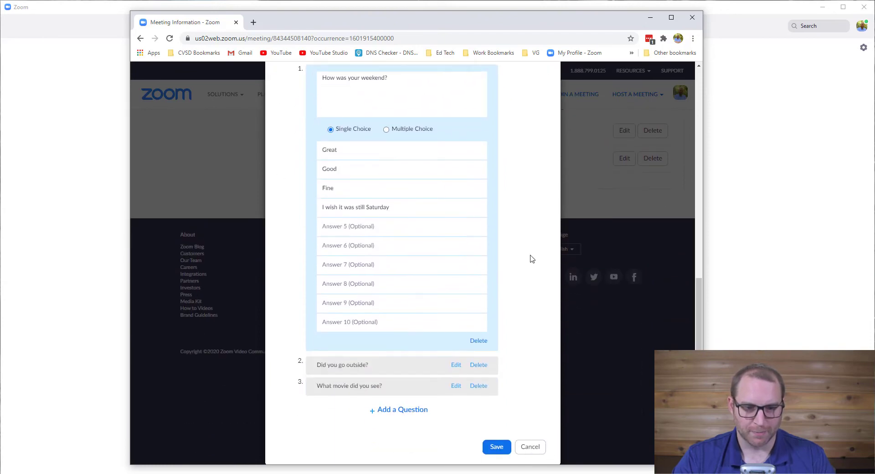
left_click(506, 449)
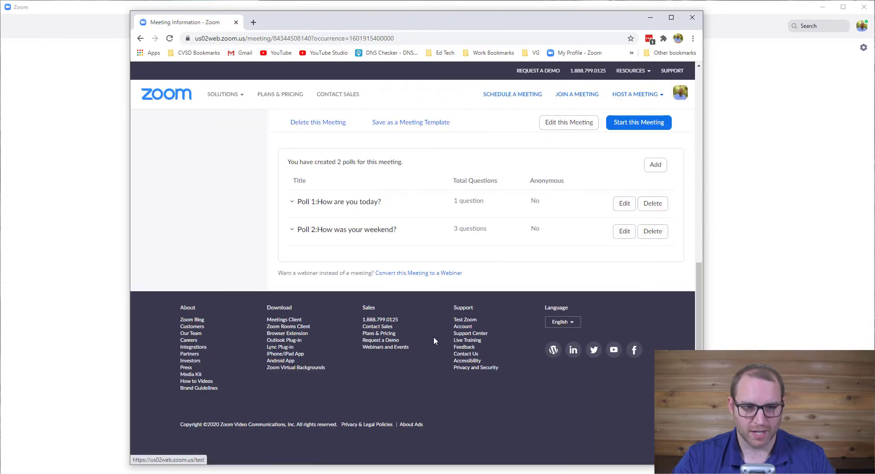
Start the scheduled meeting from its information page and open it in the Zoom Meetings desktop app
scroll(612, 292, "up", 2)
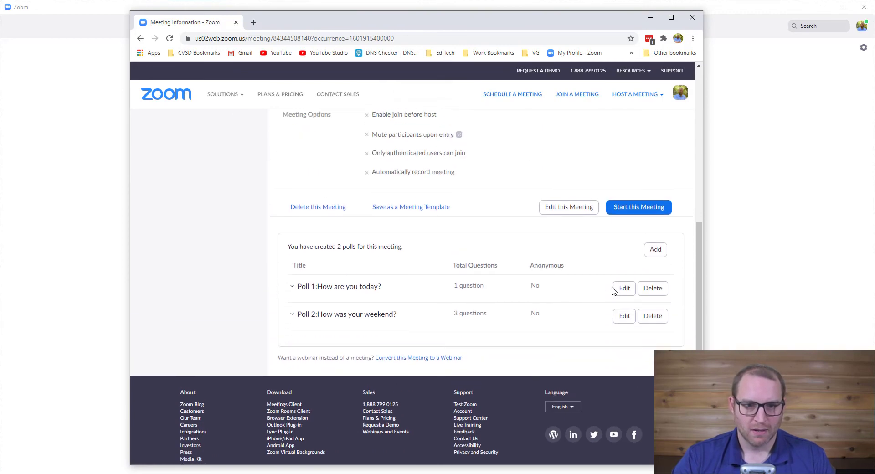
scroll(614, 291, "up", 7)
scroll(574, 231, "down", 3)
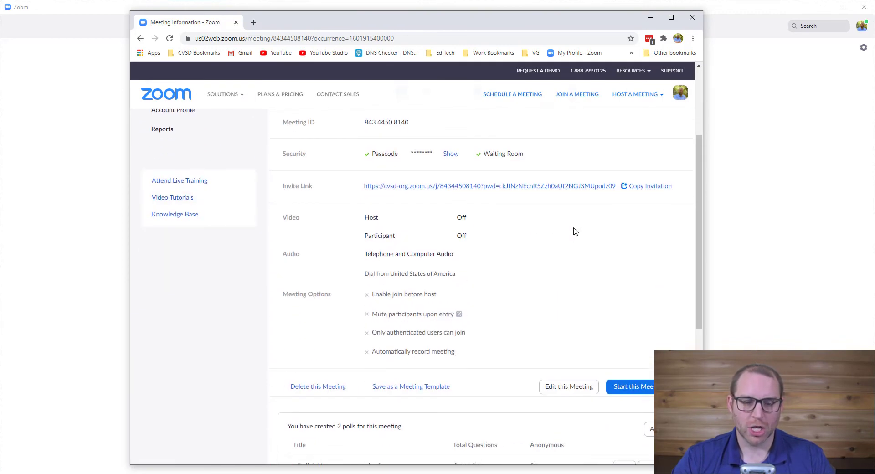
scroll(574, 232, "down", 4)
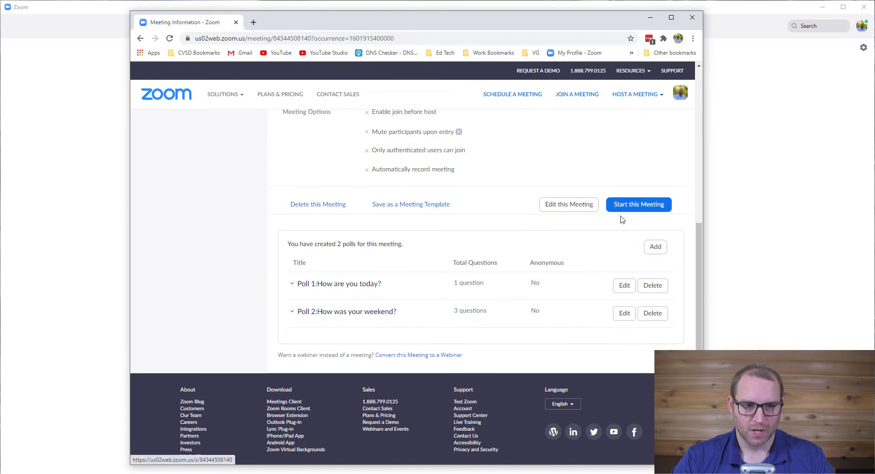
left_click(626, 206)
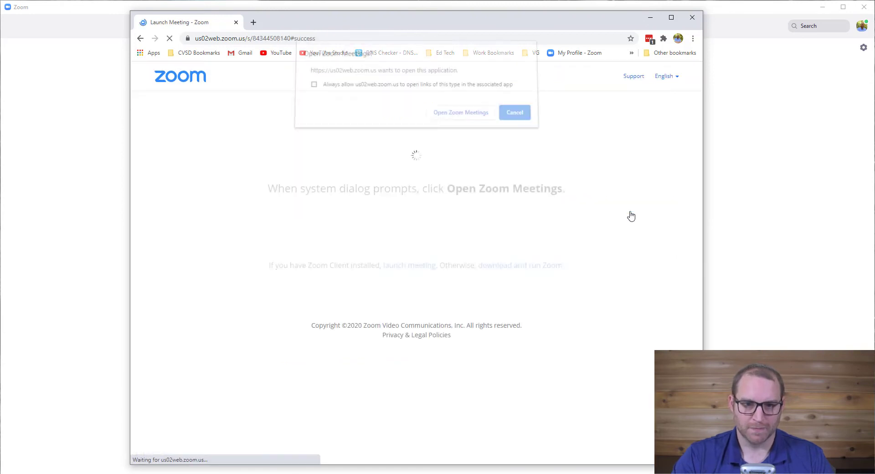
left_click(483, 117)
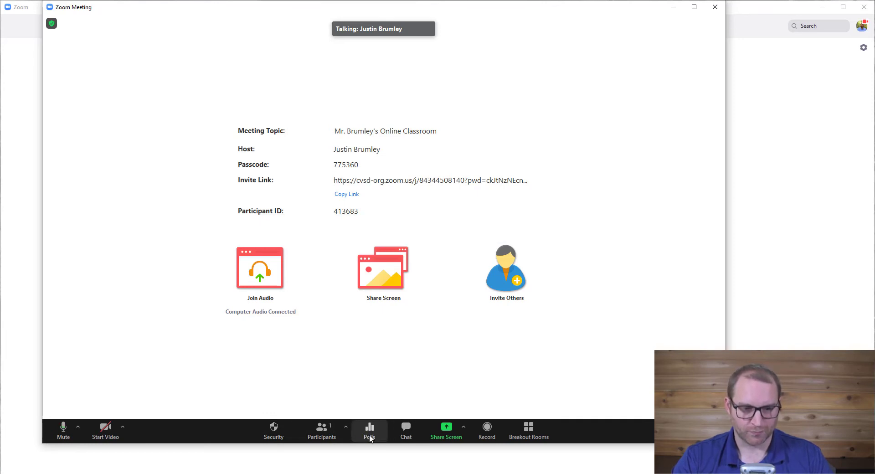
Turn on the camera in the meeting and show the participants list
left_click(109, 428)
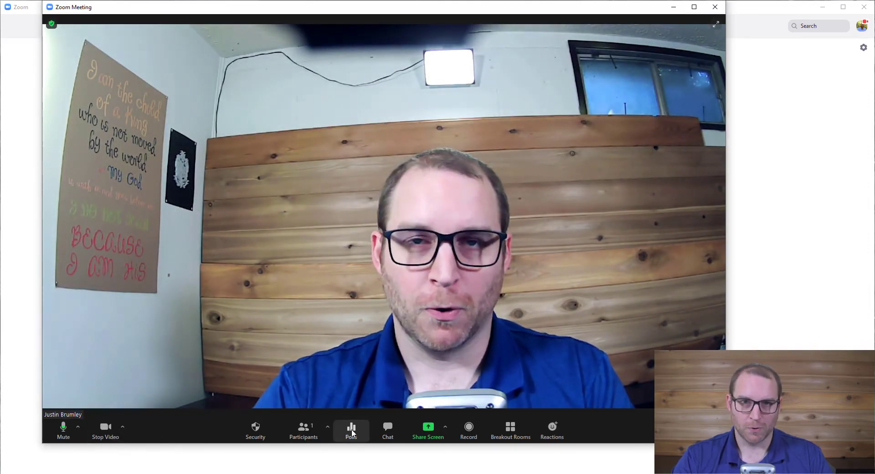
left_click(303, 431)
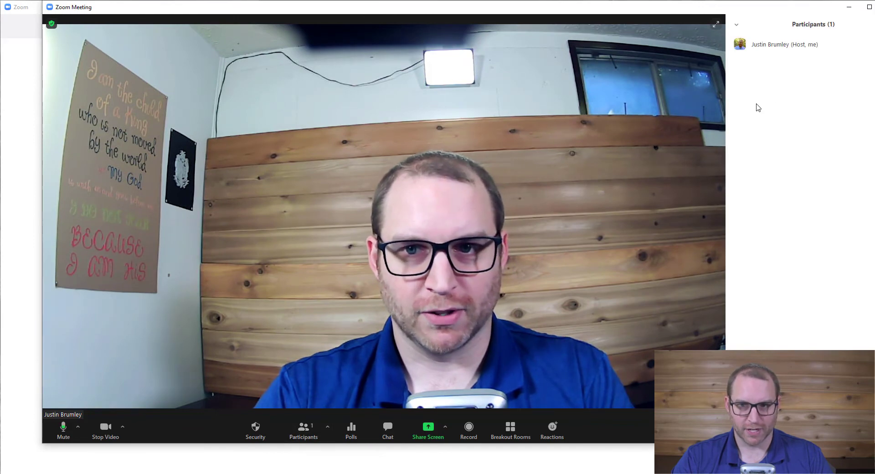
Open the meeting's polls and select "Polling 2: How was your weekend?"
left_click(357, 425)
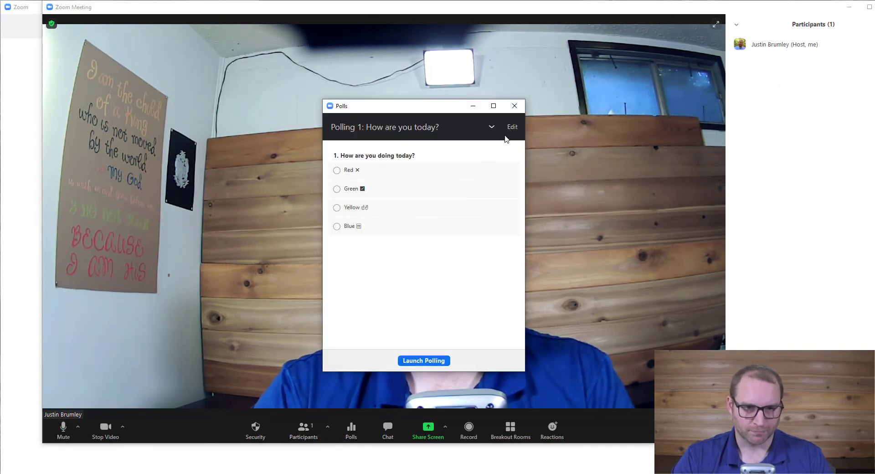
left_click(489, 129)
left_click(407, 161)
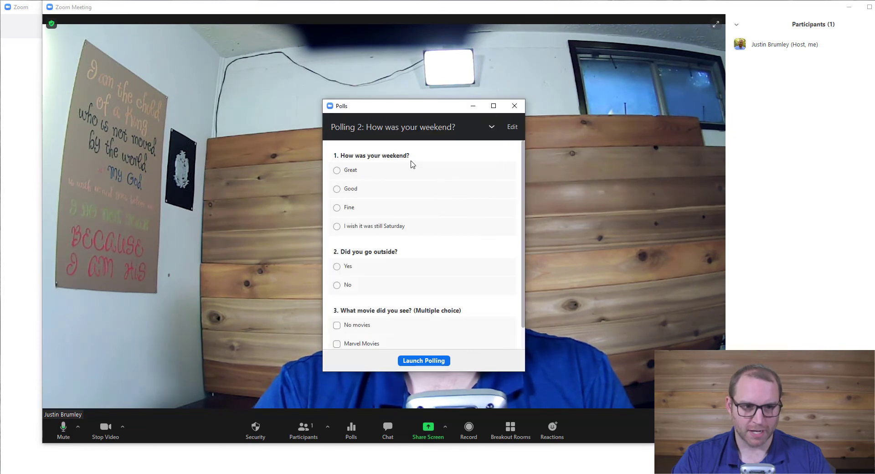
left_click(491, 126)
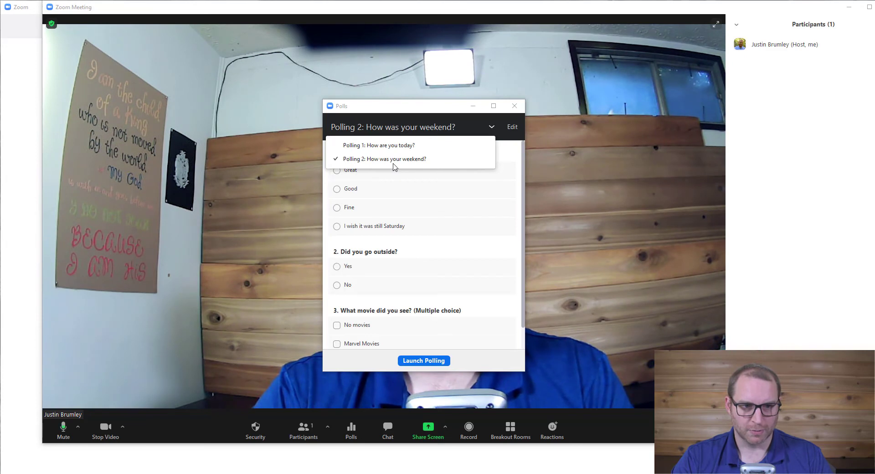
left_click(395, 167)
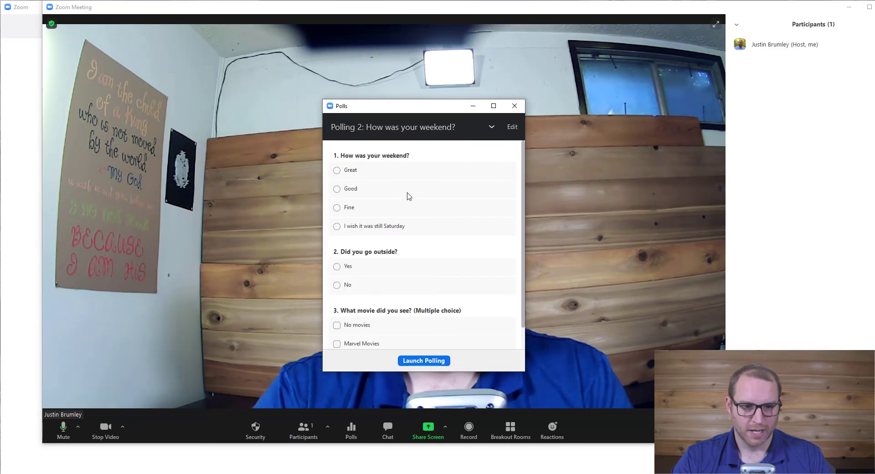
Review all three questions of the selected poll and launch it for the attendees
scroll(389, 183, "down", 2)
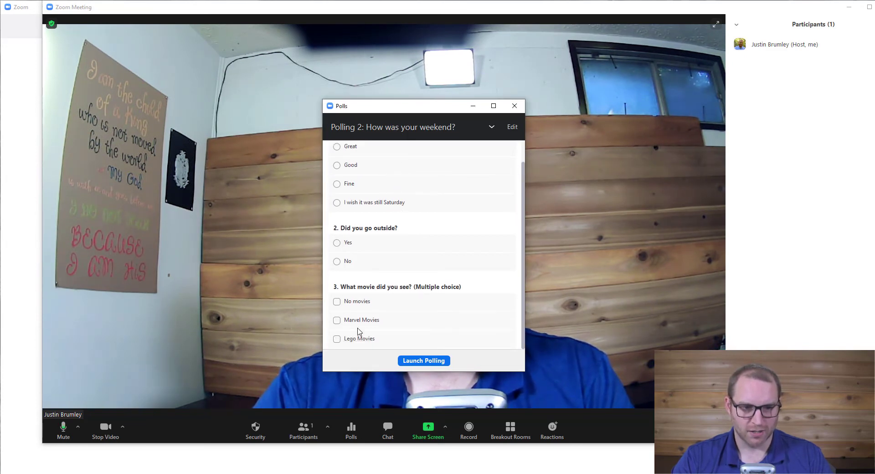
scroll(409, 244, "up", 2)
scroll(407, 264, "down", 2)
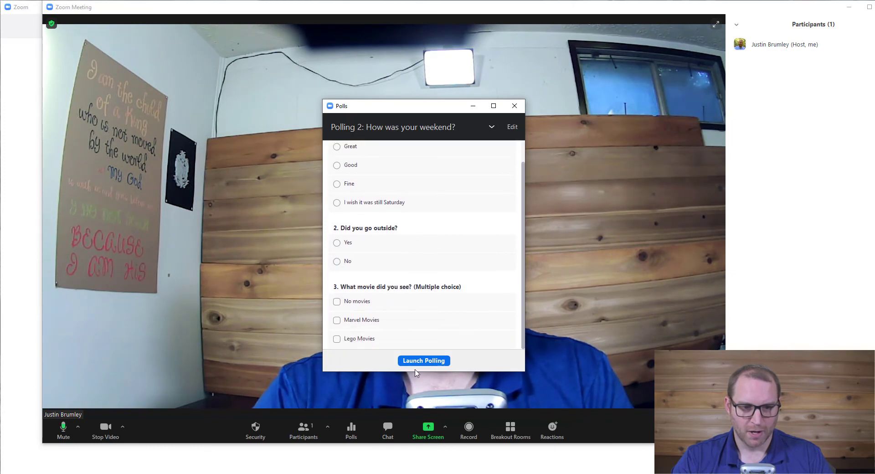
left_click(420, 362)
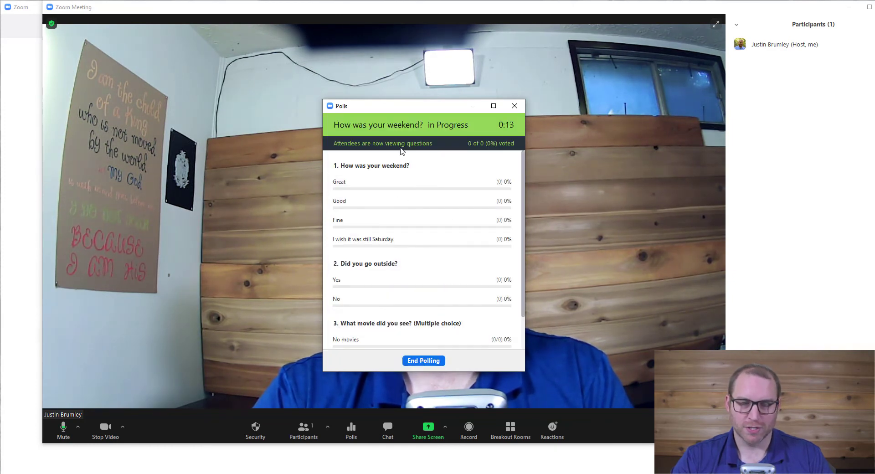
Look through the live responses to all the poll's questions and end the polling
scroll(383, 240, "down", 2)
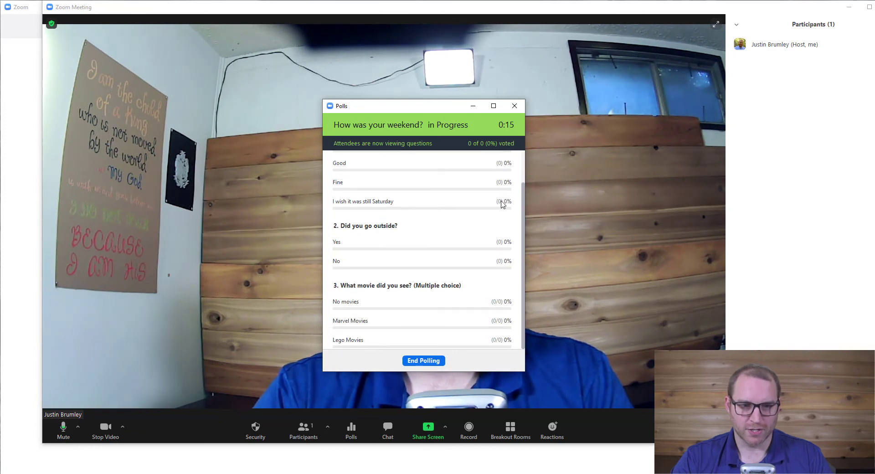
scroll(488, 221, "up", 2)
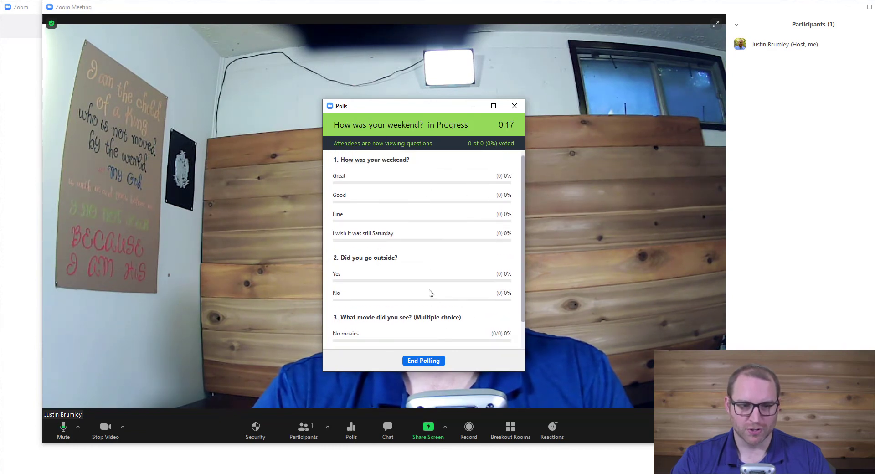
left_click(422, 365)
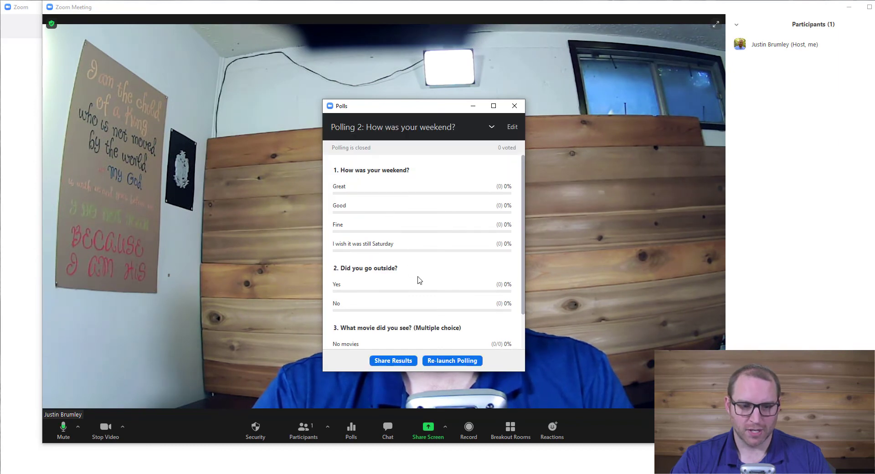
Share the closed poll's results with the attendees, stop sharing them and close the poll window
scroll(416, 279, "down", 1)
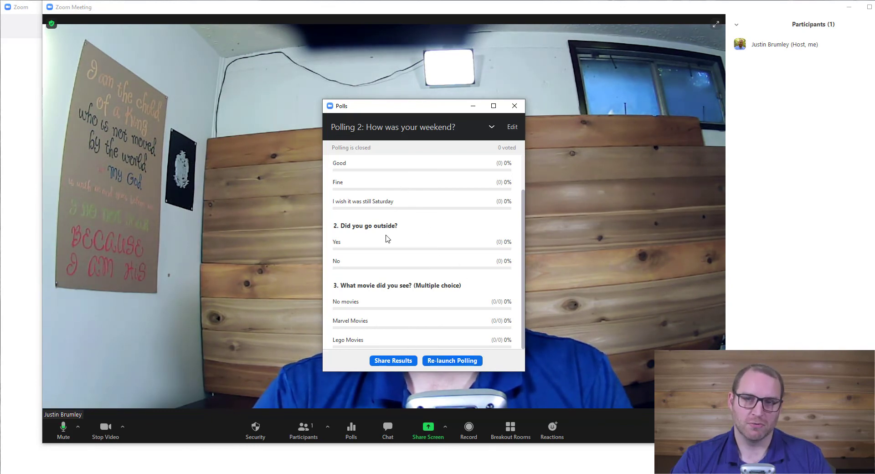
left_click(387, 361)
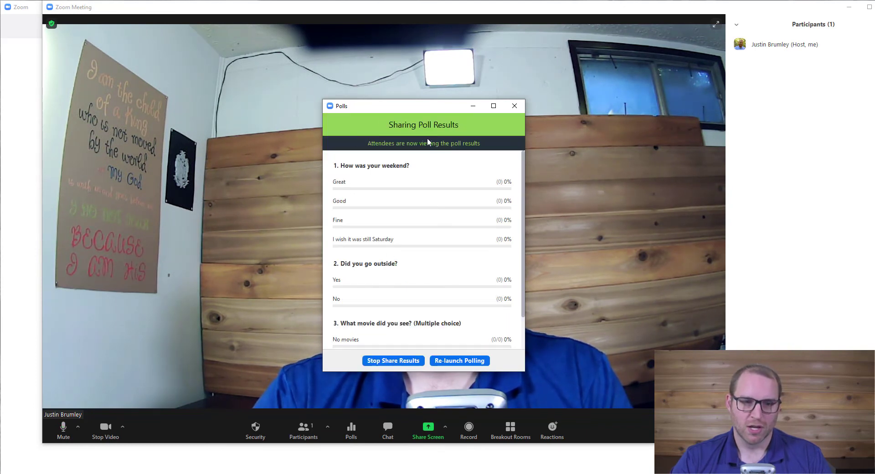
left_click(388, 362)
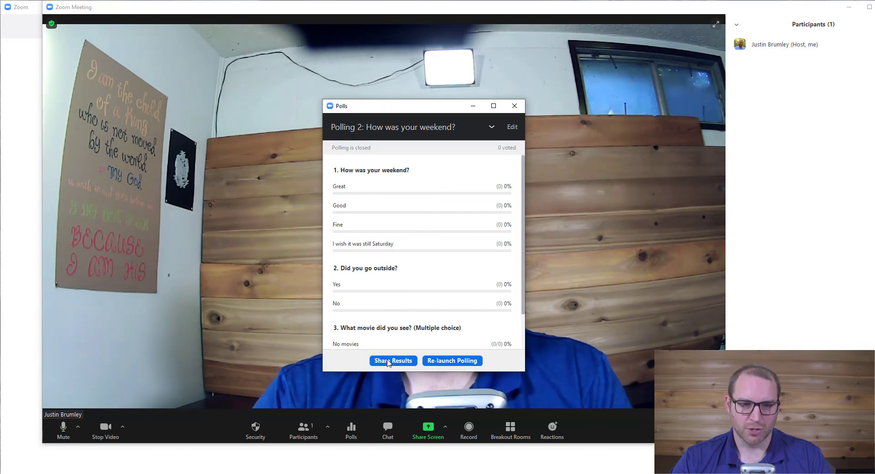
left_click(515, 106)
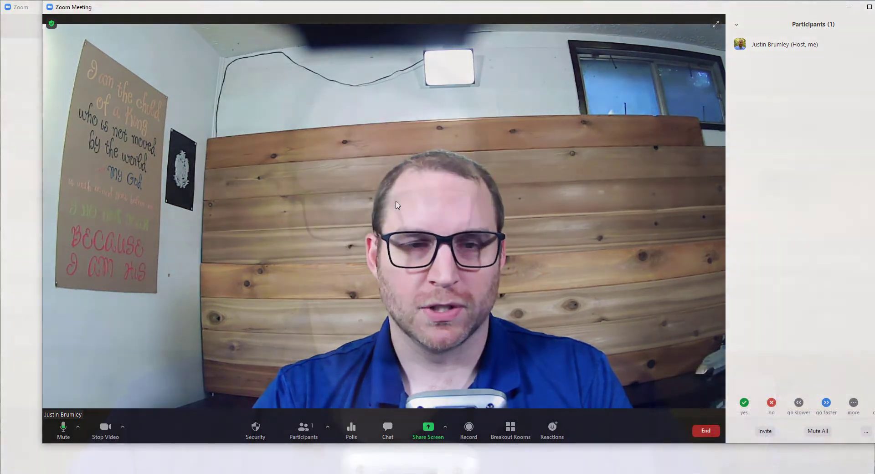